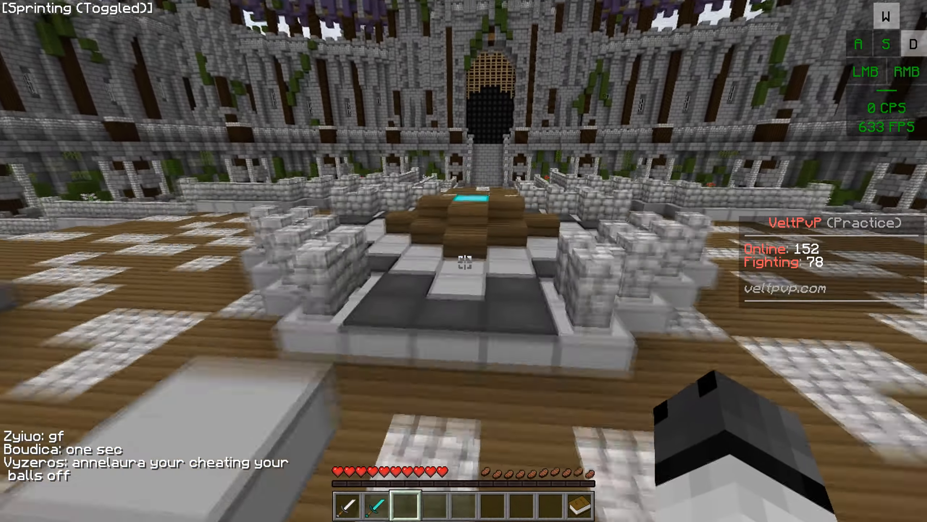
pyautogui.press('d')
pyautogui.press('a')
pyautogui.click(465, 264)
pyautogui.click(465, 263)
pyautogui.press('space')
pyautogui.press('space')
pyautogui.press('space')
pyautogui.click(466, 262)
pyautogui.click(465, 262)
pyautogui.click(465, 262)
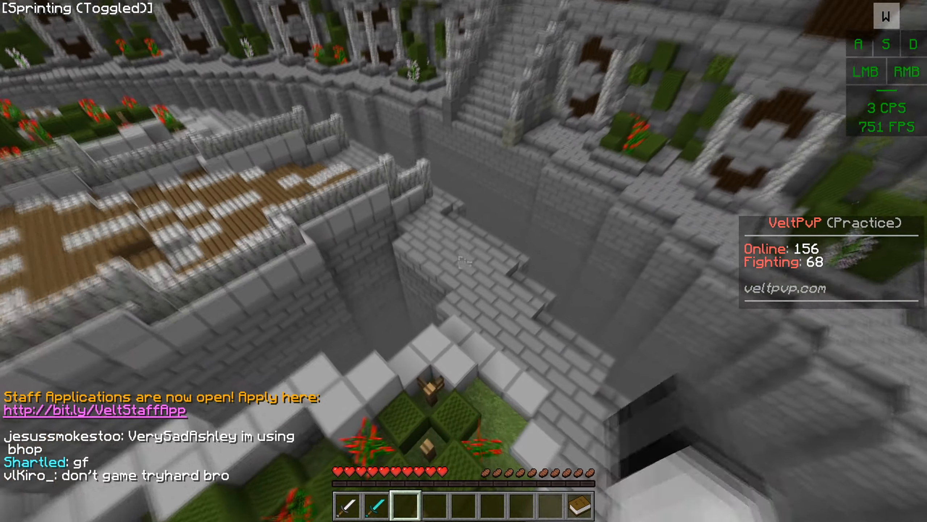
pyautogui.click(465, 262)
pyautogui.press('space')
pyautogui.press('d')
pyautogui.click(465, 263)
pyautogui.click(464, 263)
pyautogui.press('space')
pyautogui.press('d')
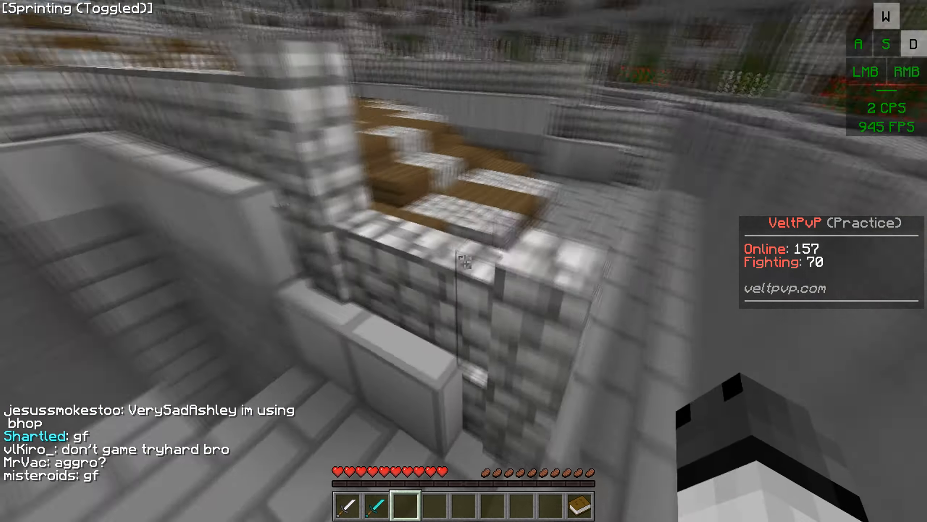
pyautogui.press('a')
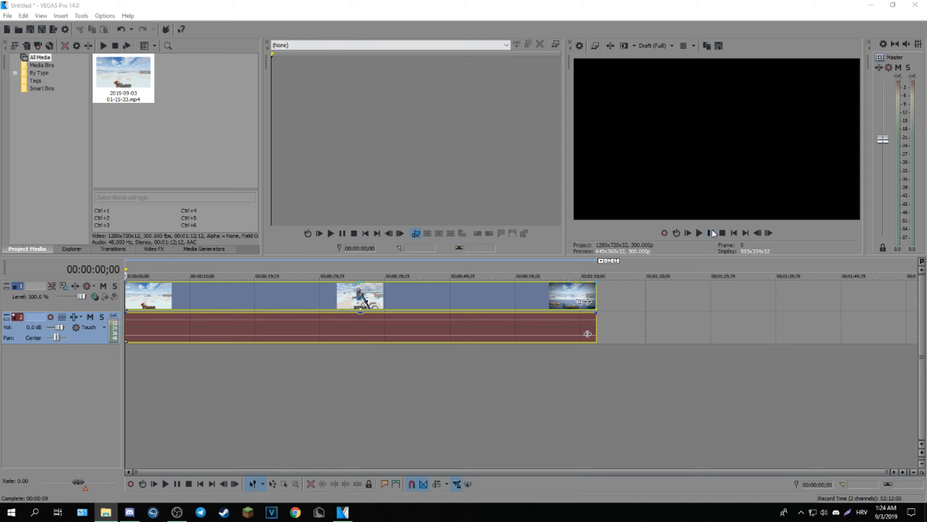
# - Lower the audio track's volume to -Inf and play the opening seconds of the footage in the preview
pyautogui.moveTo(59, 327); pyautogui.dragTo(47, 327)
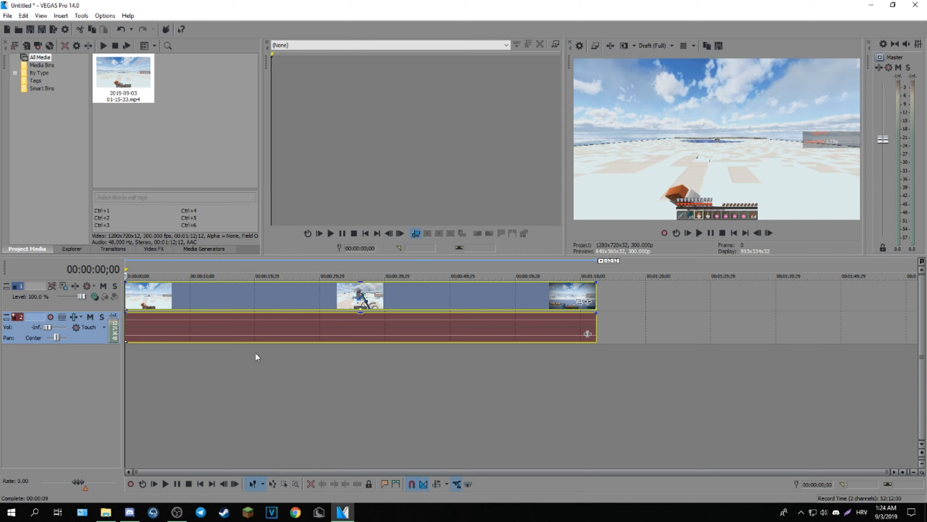
pyautogui.press('space')
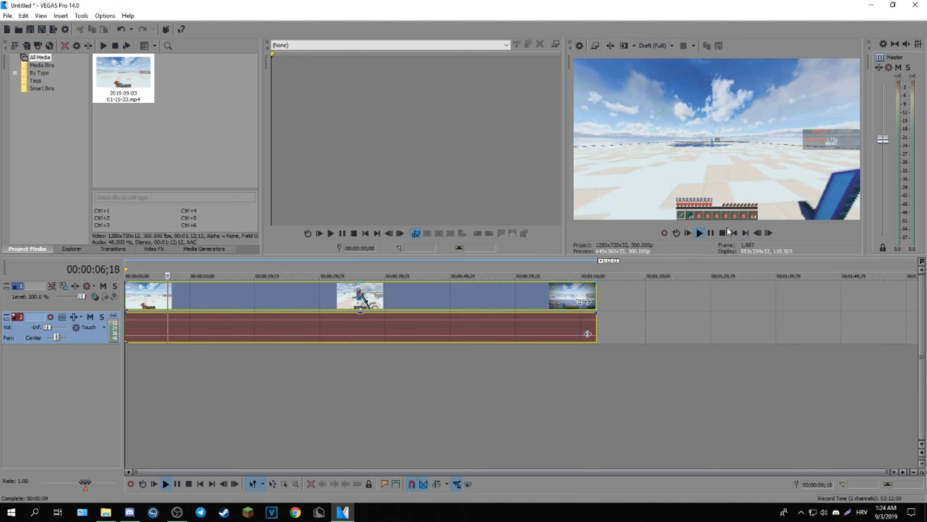
pyautogui.press('Return')
# - Set the preview quality to Best (Full) and play the footage briefly to judge its smoothness
pyautogui.click(651, 47)
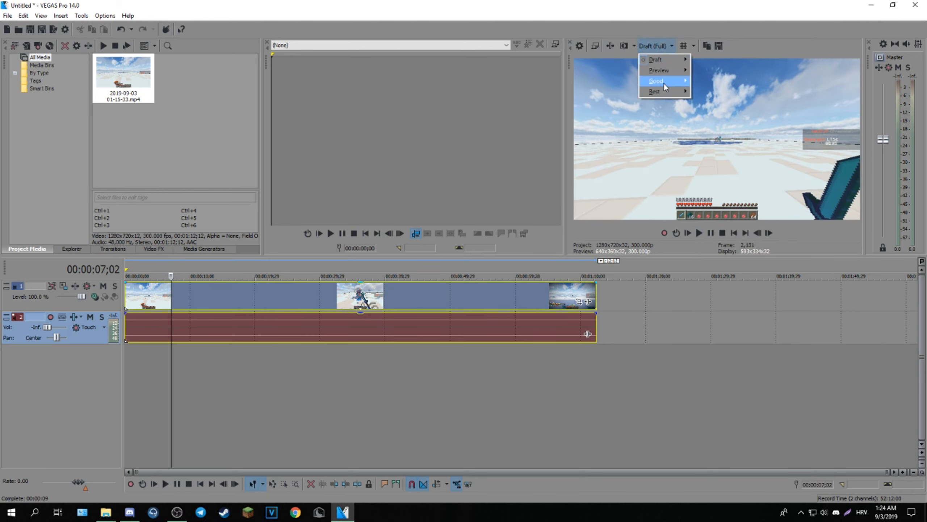
pyautogui.moveTo(666, 92)
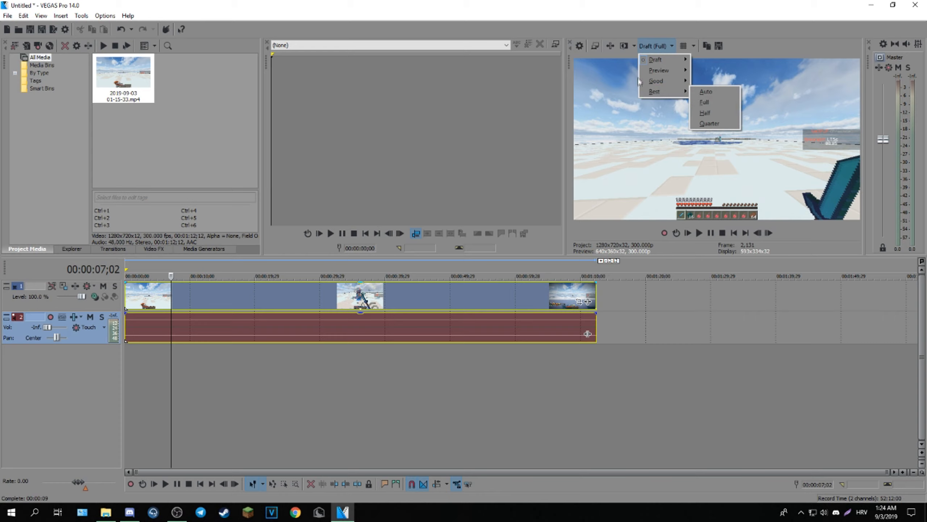
pyautogui.click(697, 102)
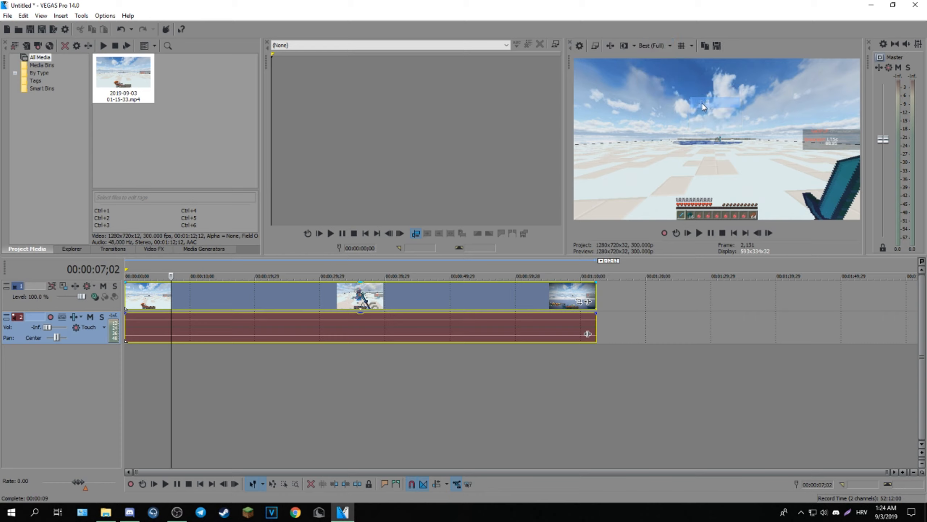
pyautogui.click(715, 230)
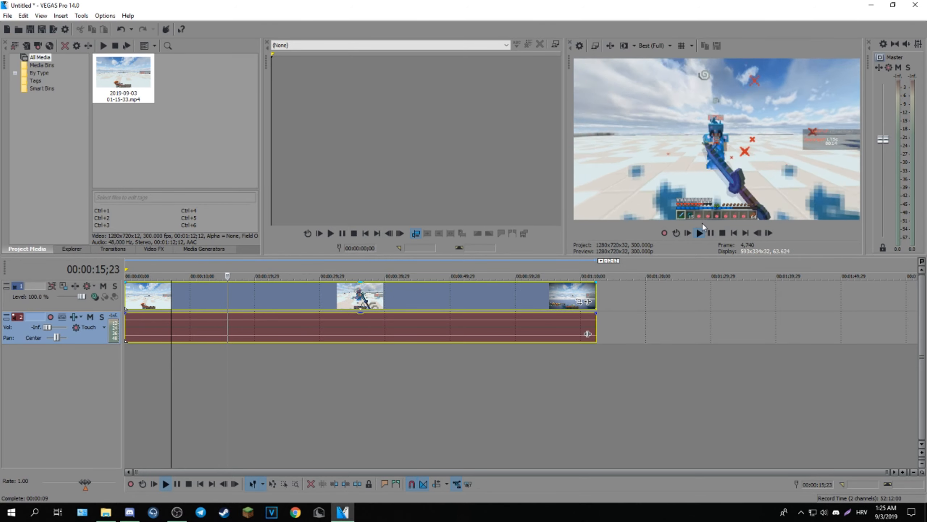
pyautogui.click(711, 233)
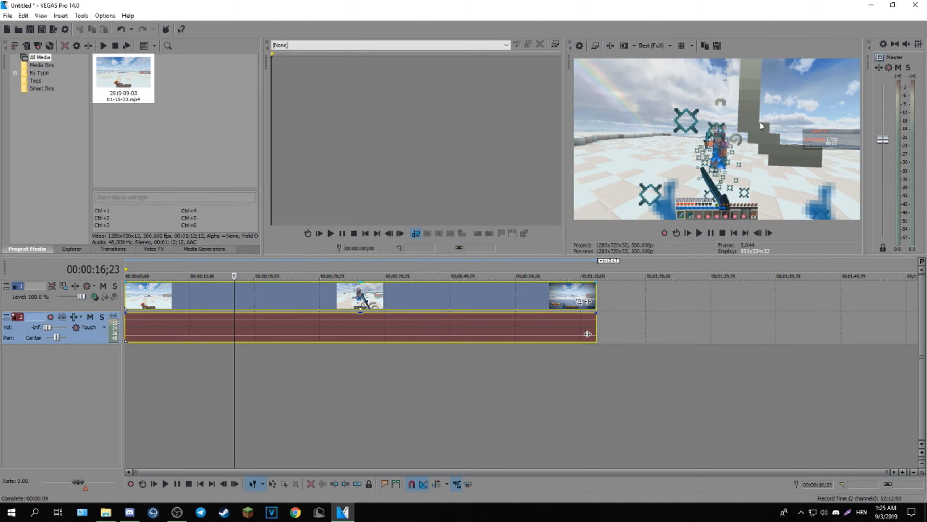
# - Set the preview quality to Draft (Full) and play a few seconds of the footage to judge its smoothness
pyautogui.click(646, 47)
pyautogui.click(717, 69)
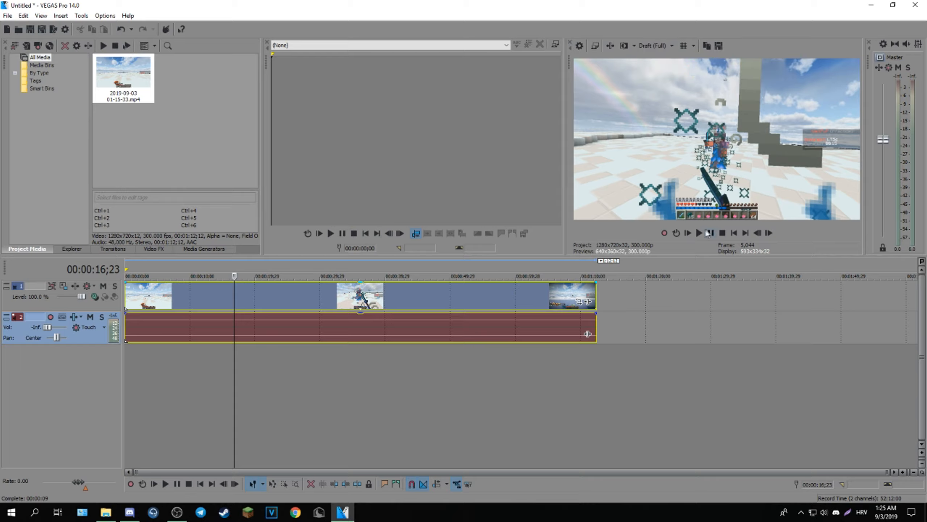
pyautogui.click(710, 233)
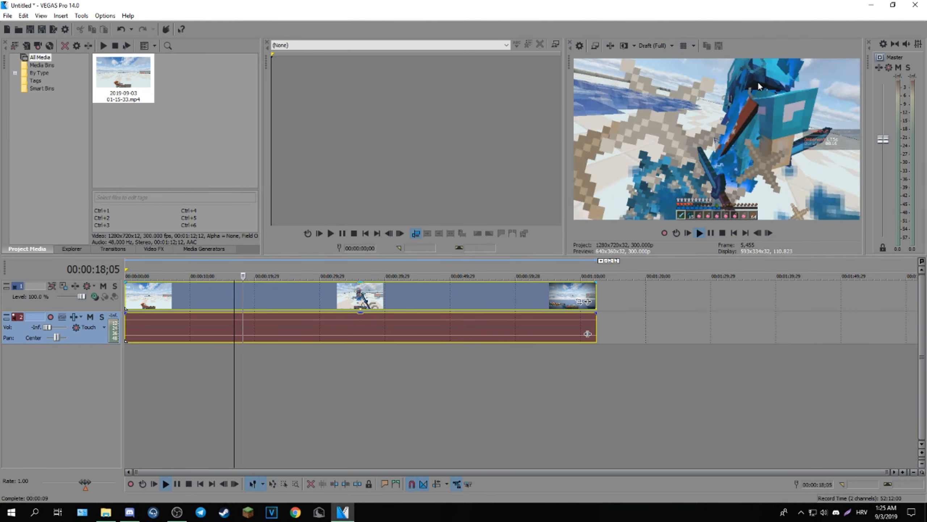
pyautogui.click(655, 46)
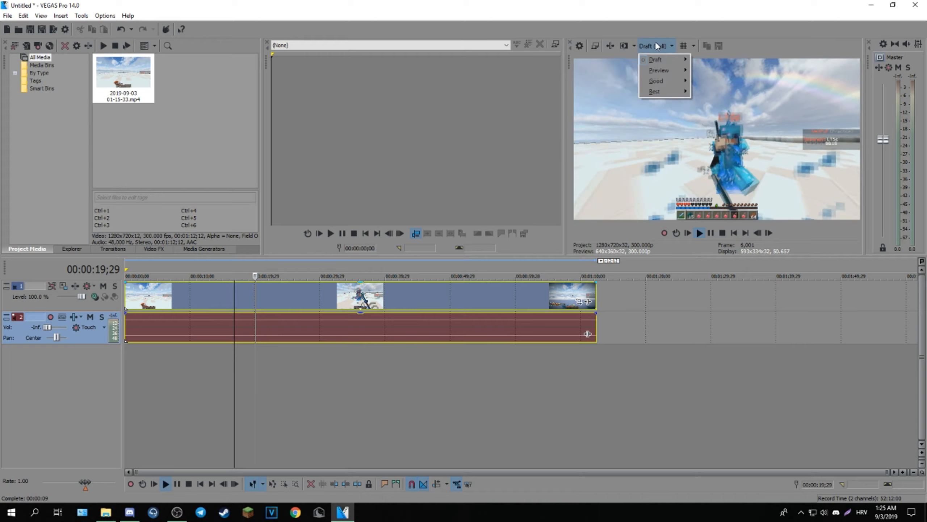
pyautogui.click(679, 9)
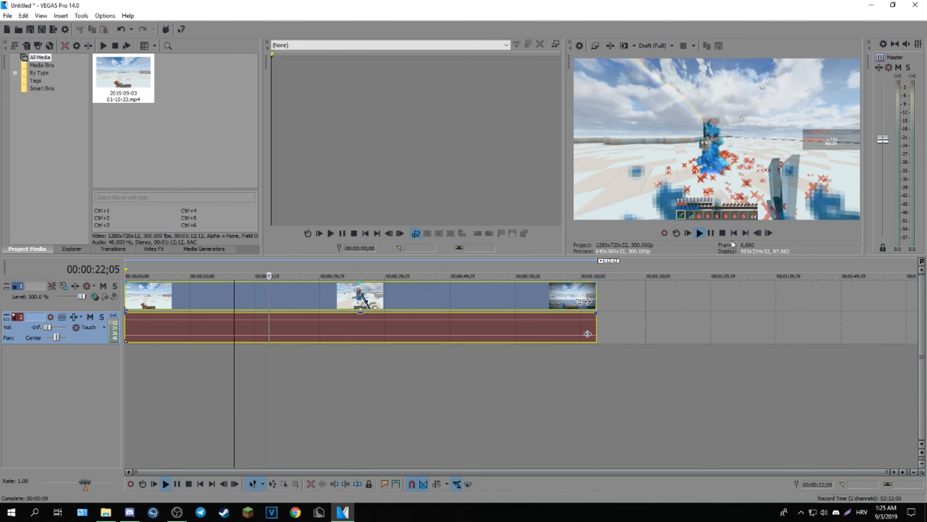
pyautogui.click(712, 232)
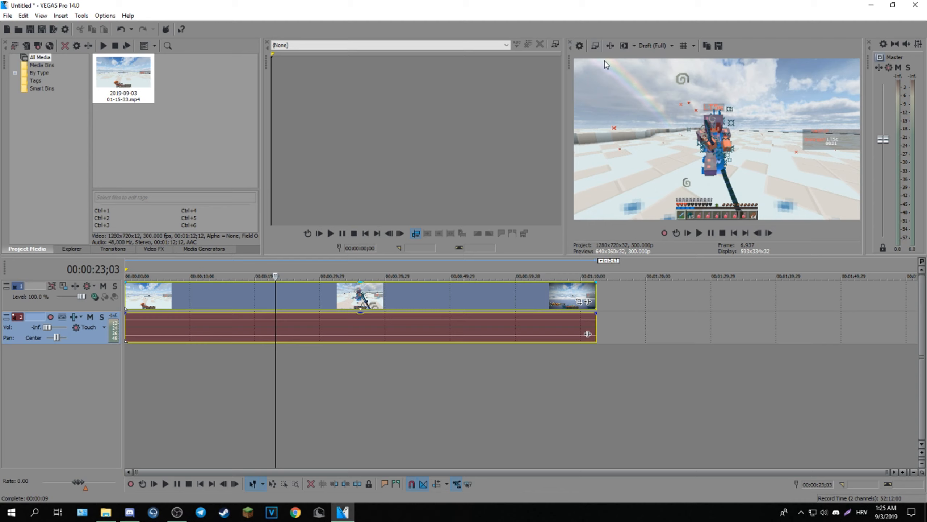
# - Set the project frame rate to 60 fps in the project properties and play the footage briefly
pyautogui.click(580, 46)
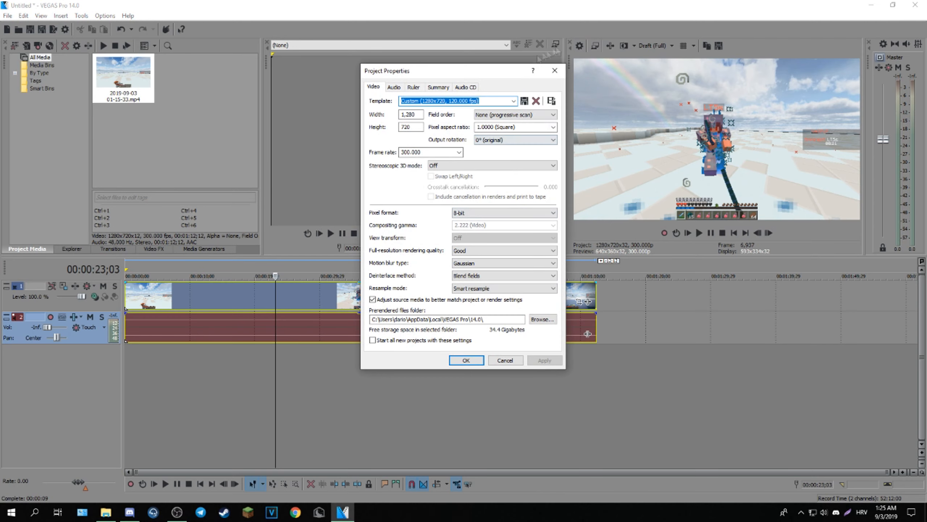
pyautogui.click(494, 97)
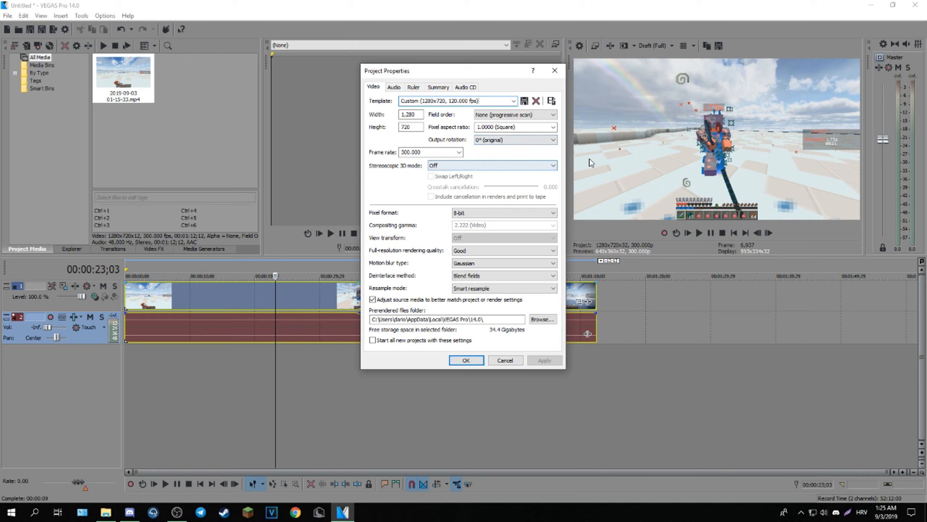
pyautogui.click(420, 152)
pyautogui.write('60')
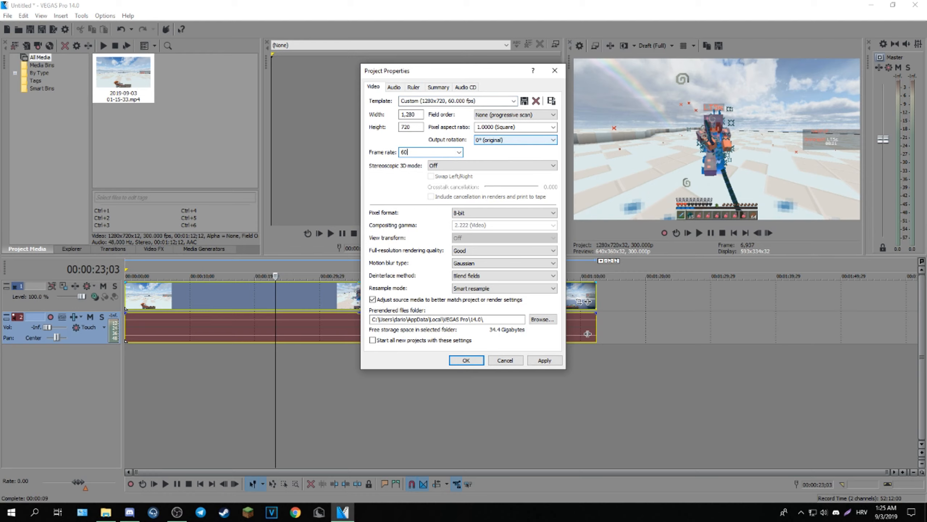
pyautogui.press('Return')
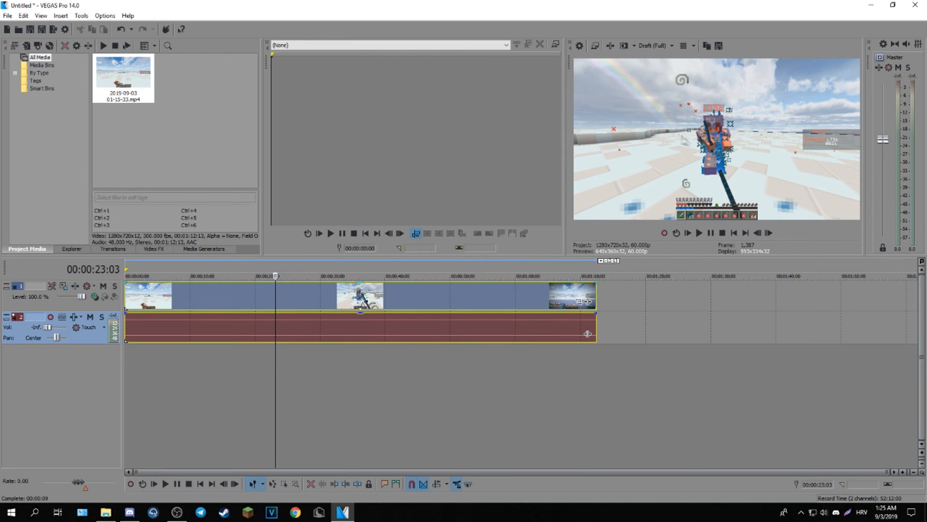
pyautogui.press('space')
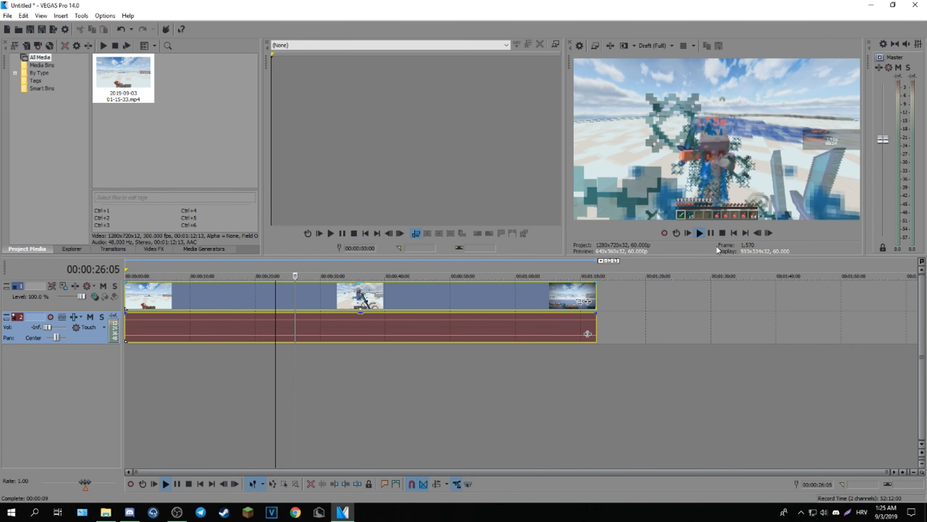
pyautogui.press('Return')
# - Set the video event to Disable resample in its properties and play the footage to check the motion
pyautogui.rightClick(332, 296)
pyautogui.press('Escape')
pyautogui.click(145, 327)
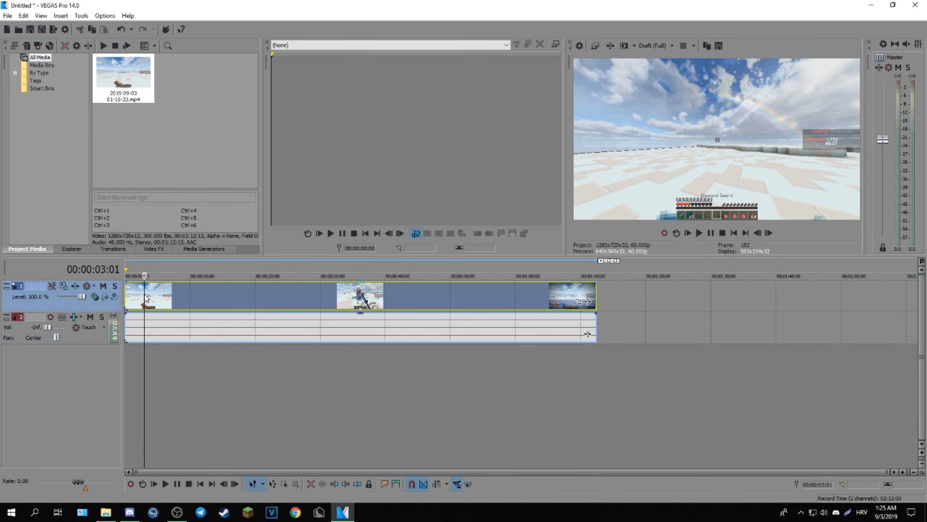
pyautogui.rightClick(145, 327)
pyautogui.click(170, 495)
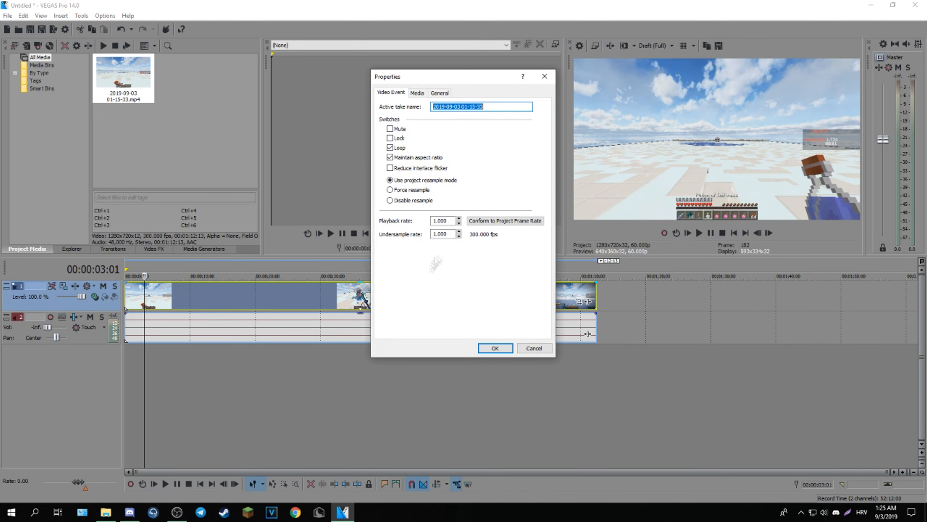
pyautogui.click(413, 201)
pyautogui.click(495, 347)
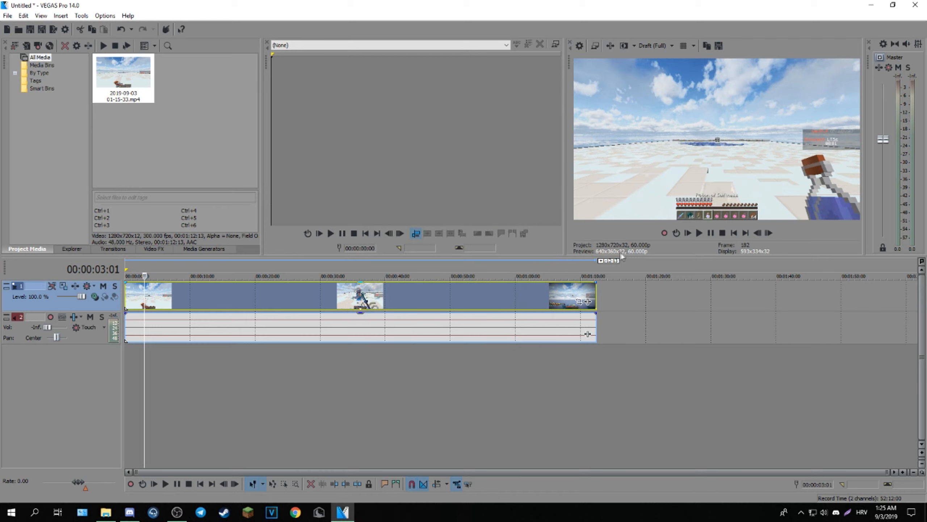
pyautogui.click(712, 233)
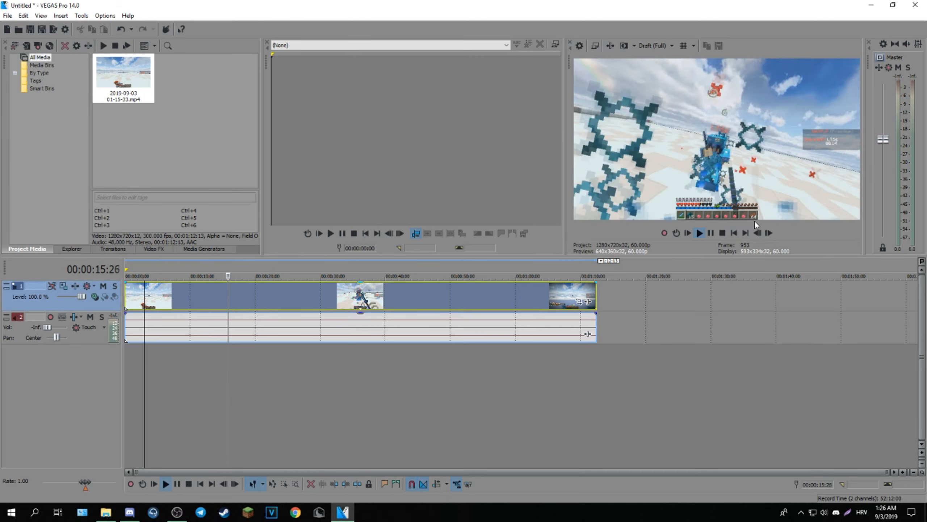
pyautogui.click(710, 233)
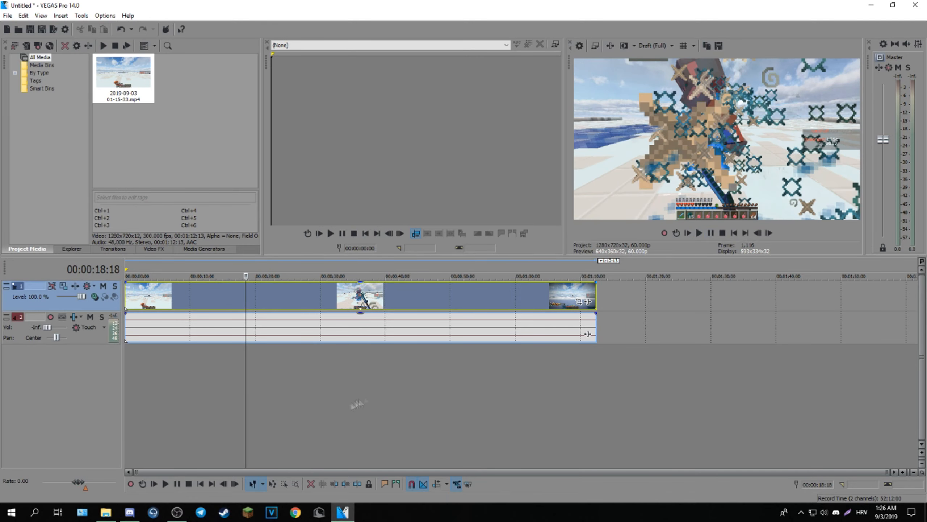
# - Set the video event to Use project resample mode in its properties
pyautogui.rightClick(341, 305)
pyautogui.click(369, 490)
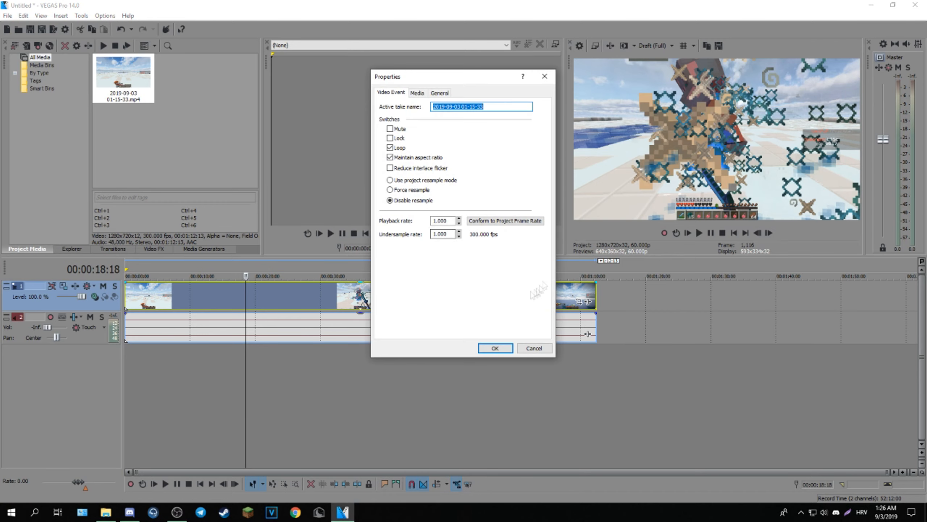
pyautogui.click(433, 180)
pyautogui.click(496, 348)
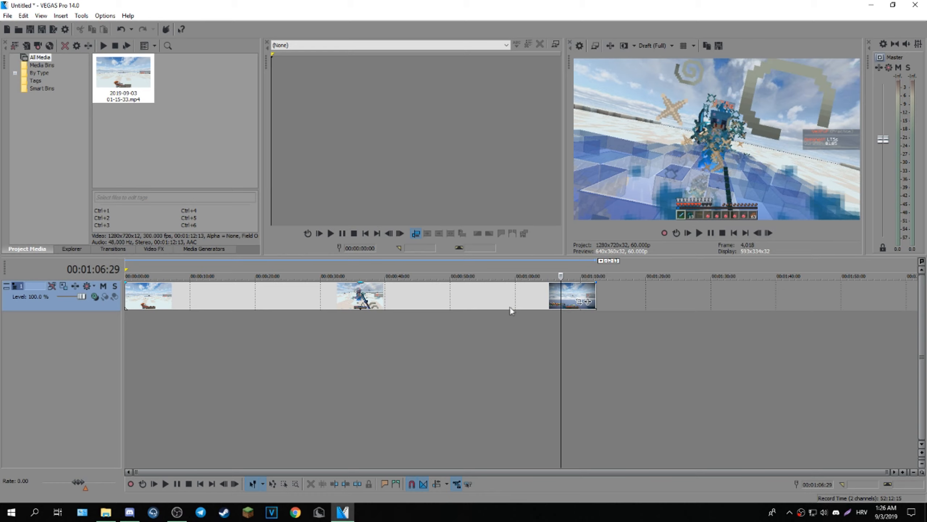
# - Select the time range on the timeline that covers the whole video clip from start to end
pyautogui.doubleClick(360, 362)
pyautogui.click(583, 323)
pyautogui.doubleClick(407, 350)
pyautogui.click(634, 337)
pyautogui.doubleClick(452, 341)
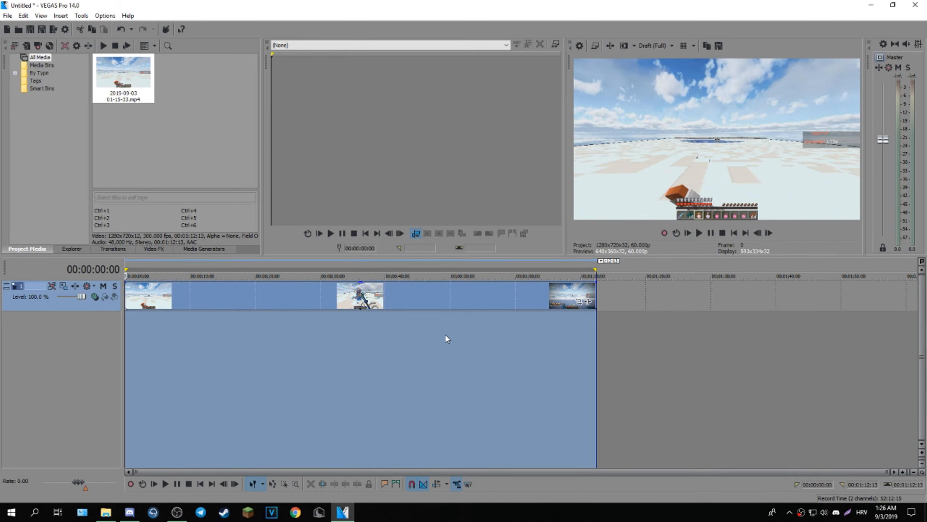
# - Save the project to the Desktop as a VEGAS Pro project file named test 123
pyautogui.click(7, 15)
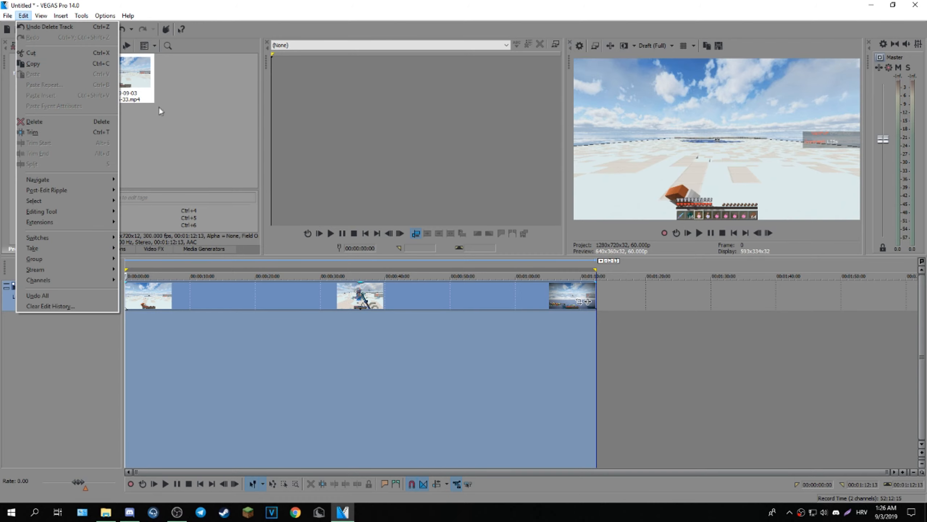
pyautogui.click(33, 74)
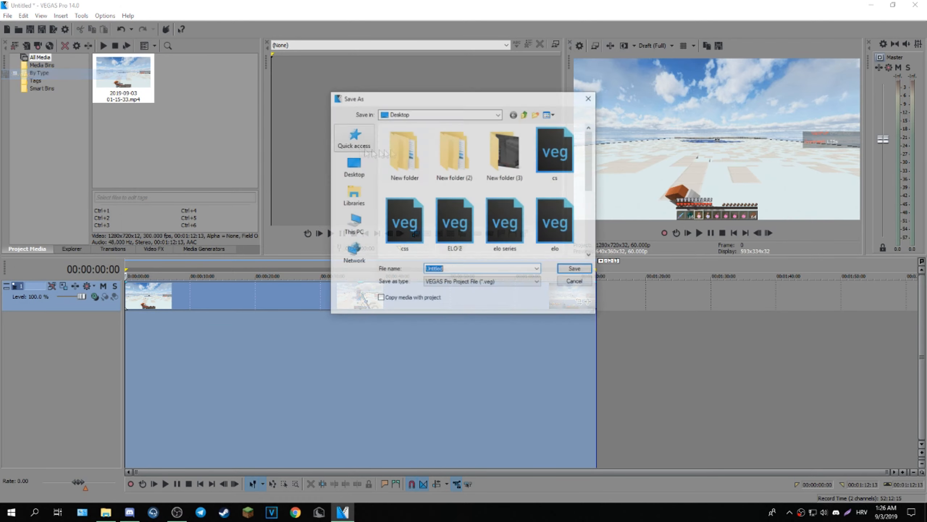
pyautogui.click(352, 175)
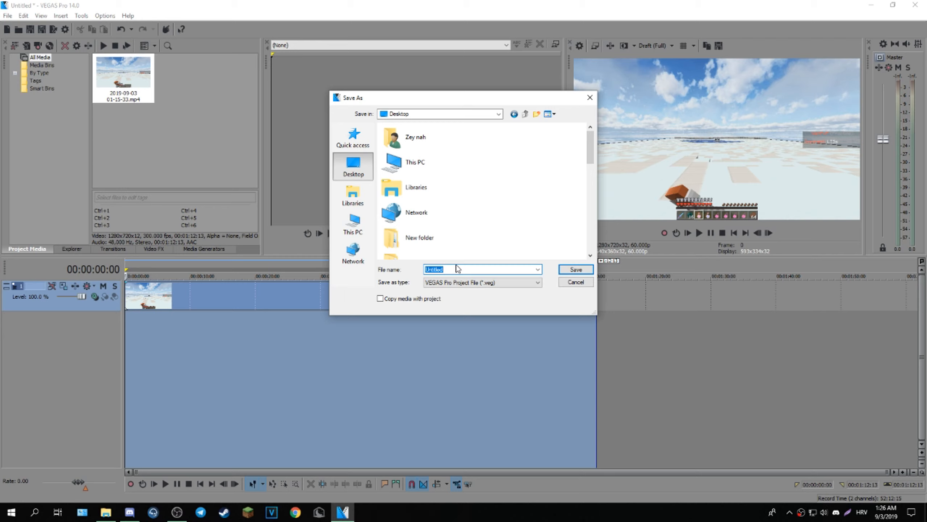
pyautogui.write('J')
pyautogui.write('tes')
pyautogui.write('t 123')
pyautogui.press('Return')
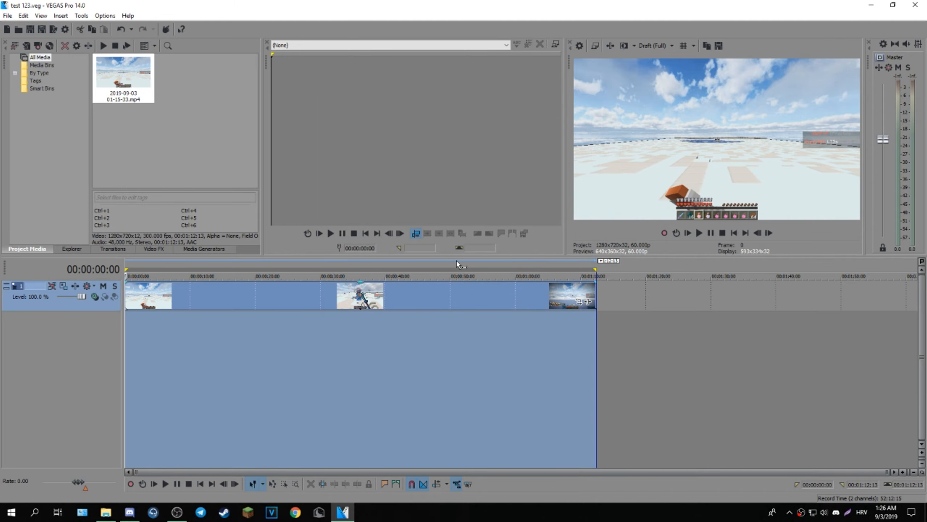
# - Close the video editor and move the test 123 project file beside the VEGAS Pro shortcuts on the desktop
pyautogui.click(924, 5)
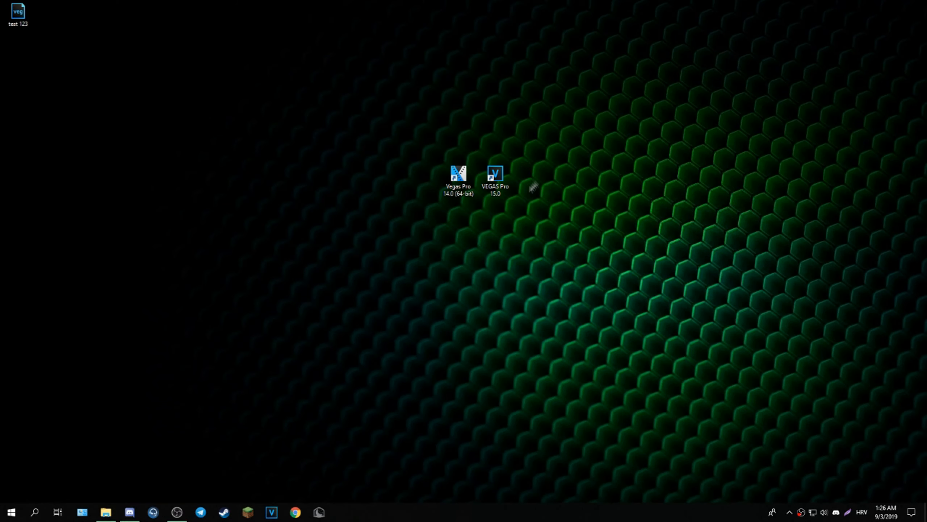
pyautogui.moveTo(18, 12); pyautogui.dragTo(416, 219)
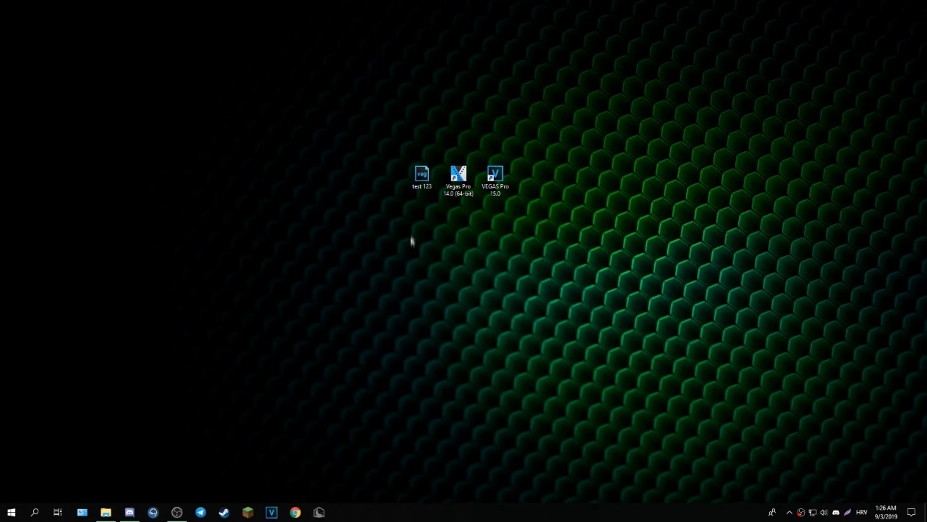
# - Open the test 123 project file with VEGAS Pro 15.0 and dismiss the VEGAS News window
pyautogui.rightClick(423, 180)
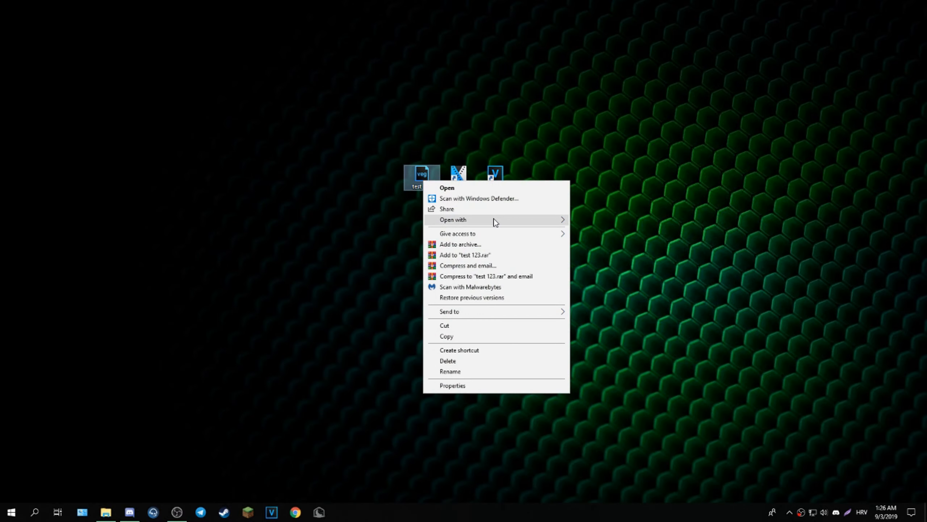
pyautogui.moveTo(494, 219)
pyautogui.click(621, 231)
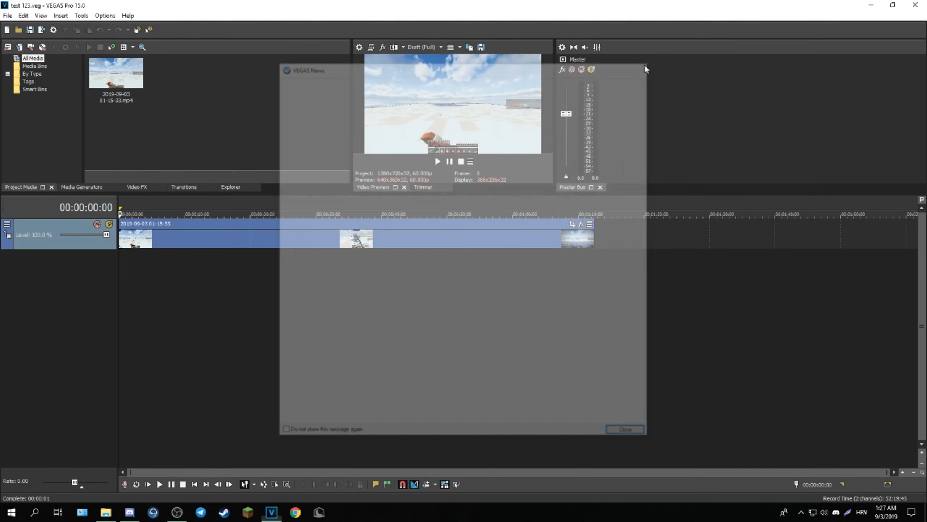
pyautogui.click(645, 69)
# - Switch the window arrangement to the Default Layout
pyautogui.click(40, 15)
pyautogui.moveTo(109, 52)
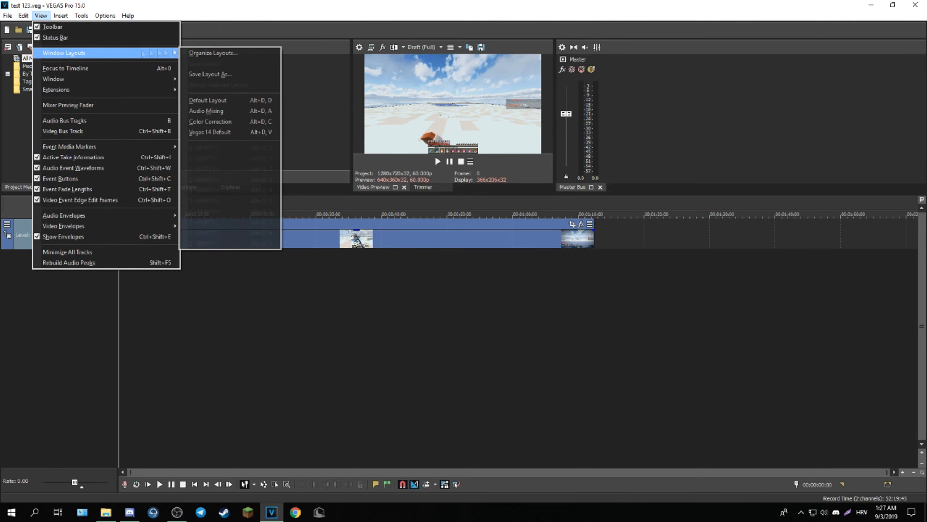
pyautogui.click(255, 100)
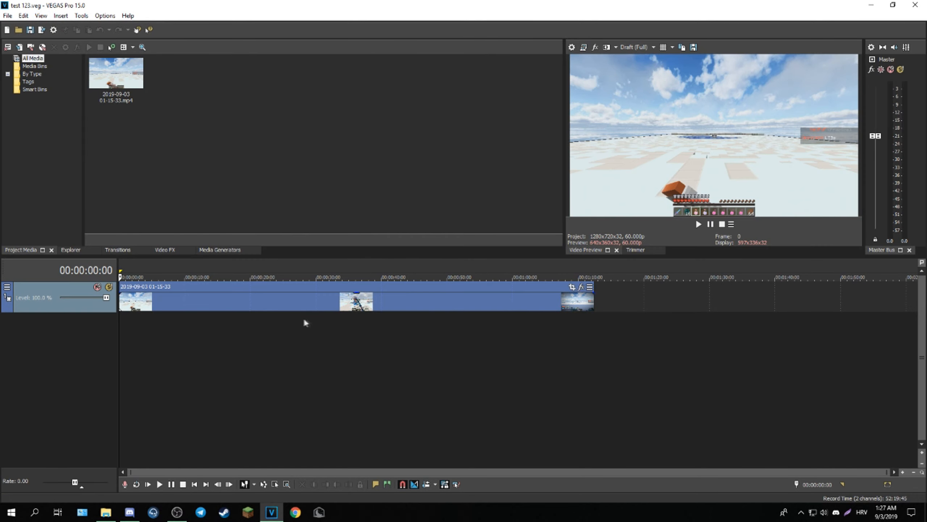
# - Play the first few seconds of the Minecraft clip from its start in the video preview and pause
pyautogui.click(249, 295)
pyautogui.doubleClick(599, 326)
pyautogui.click(121, 294)
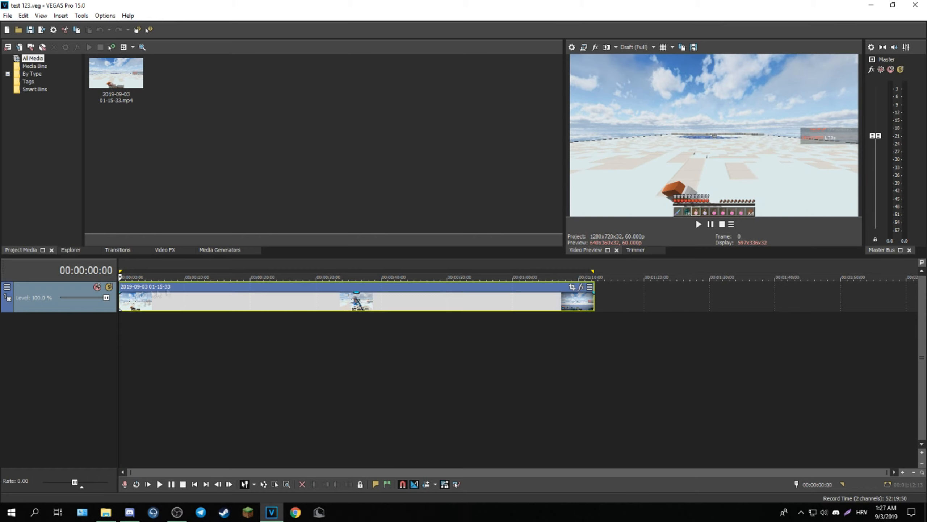
pyautogui.click(643, 47)
pyautogui.click(643, 47)
pyautogui.click(699, 224)
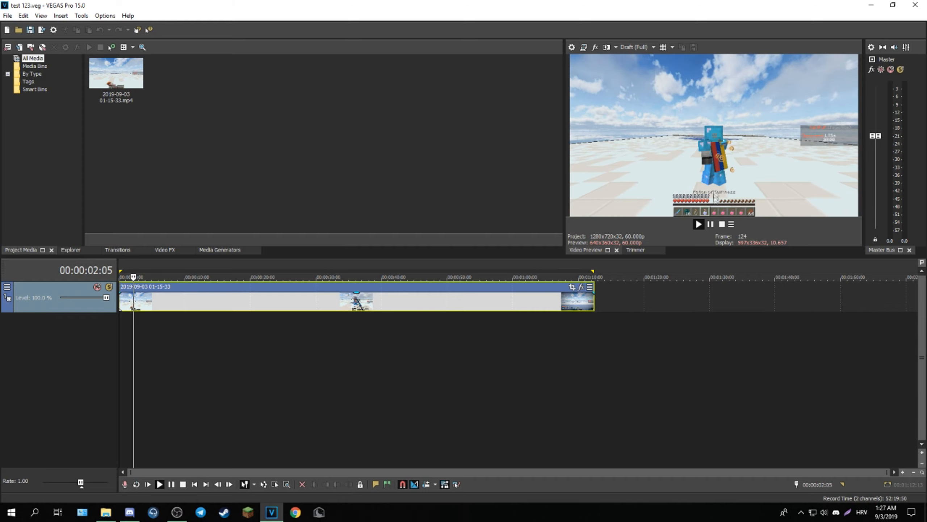
pyautogui.click(711, 225)
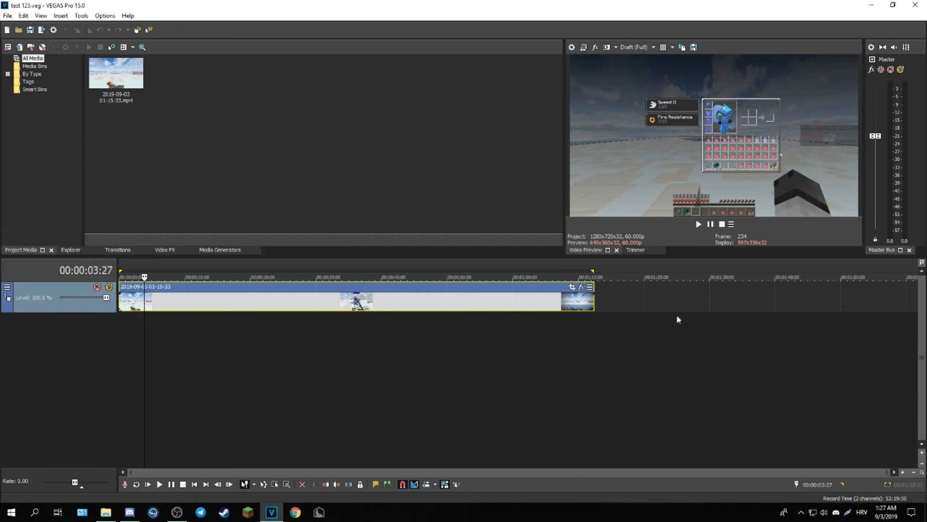
# - Review the project's video properties and close them without changing anything
pyautogui.doubleClick(678, 304)
pyautogui.click(572, 48)
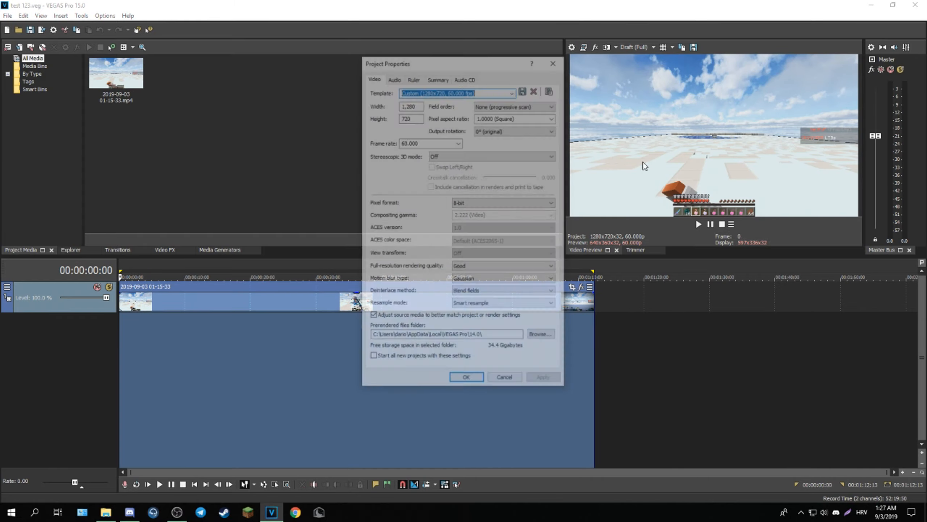
pyautogui.click(554, 62)
pyautogui.click(123, 304)
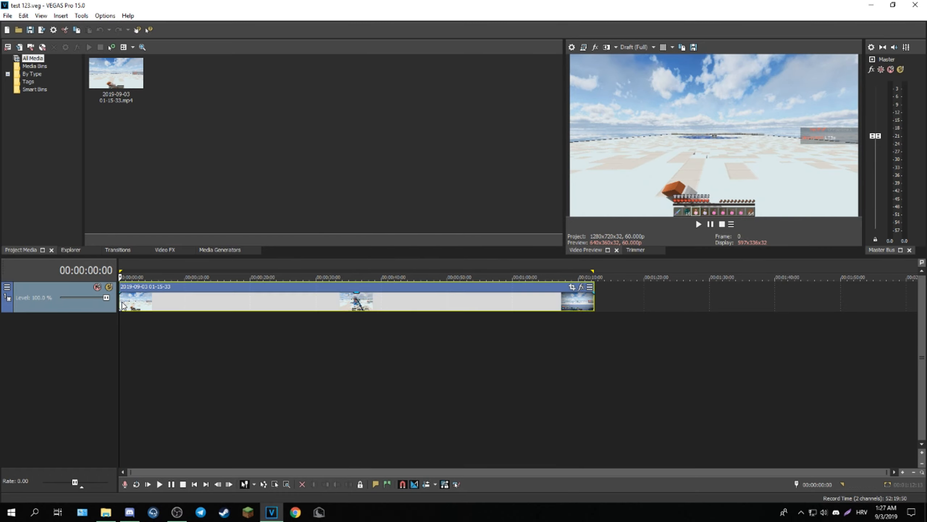
pyautogui.click(105, 15)
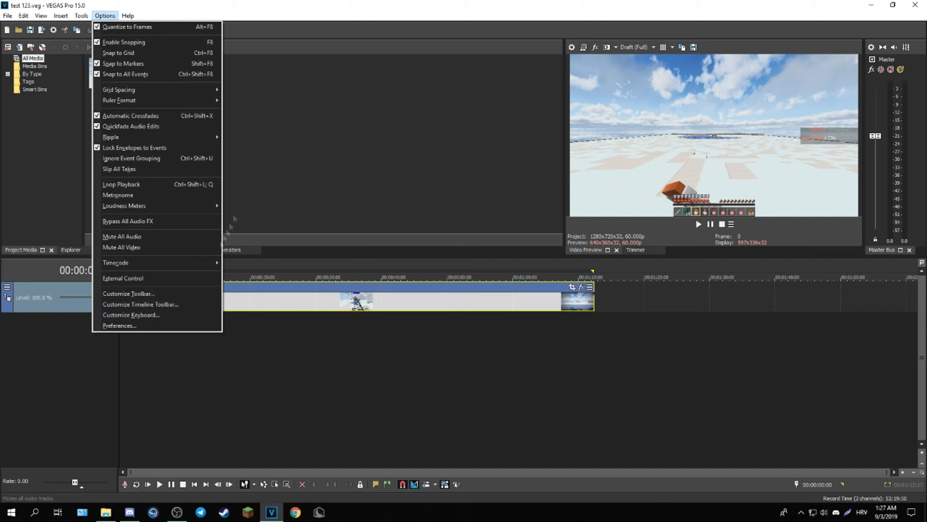
pyautogui.click(378, 3)
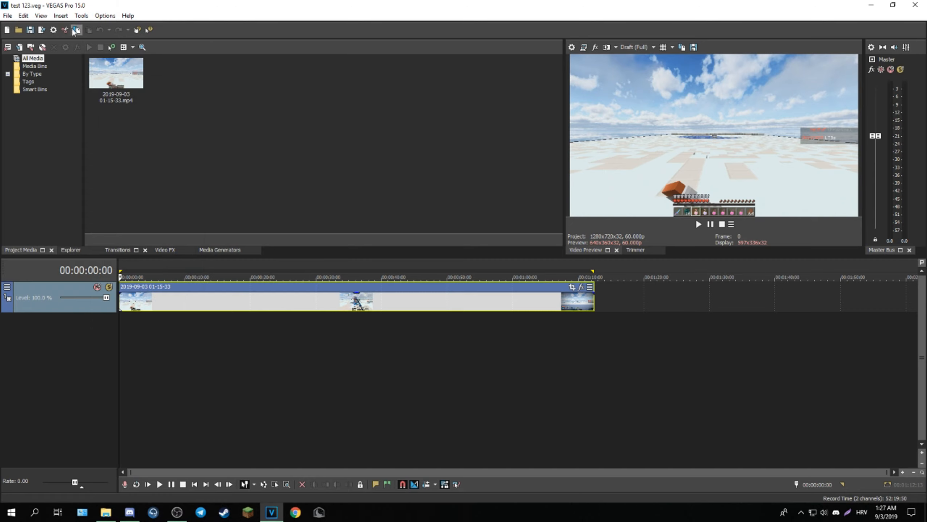
pyautogui.doubleClick(454, 401)
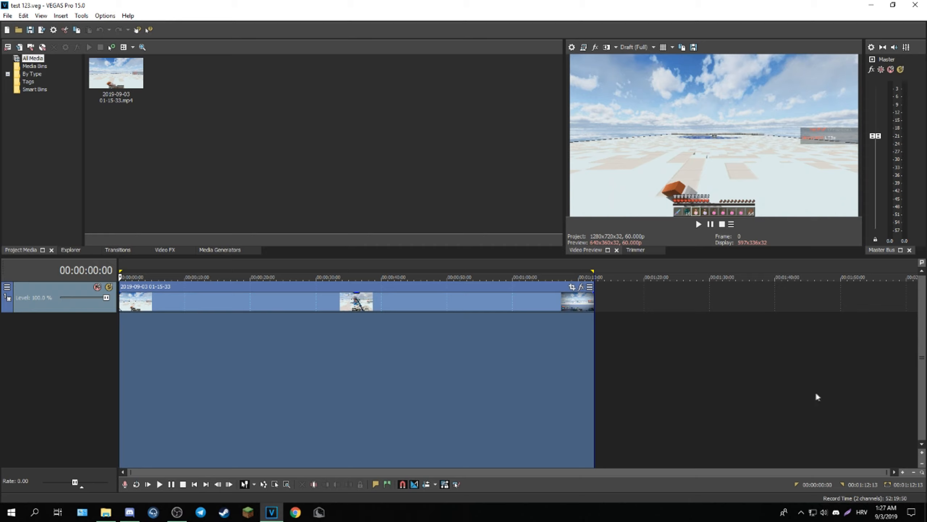
pyautogui.click(607, 460)
pyautogui.click(131, 307)
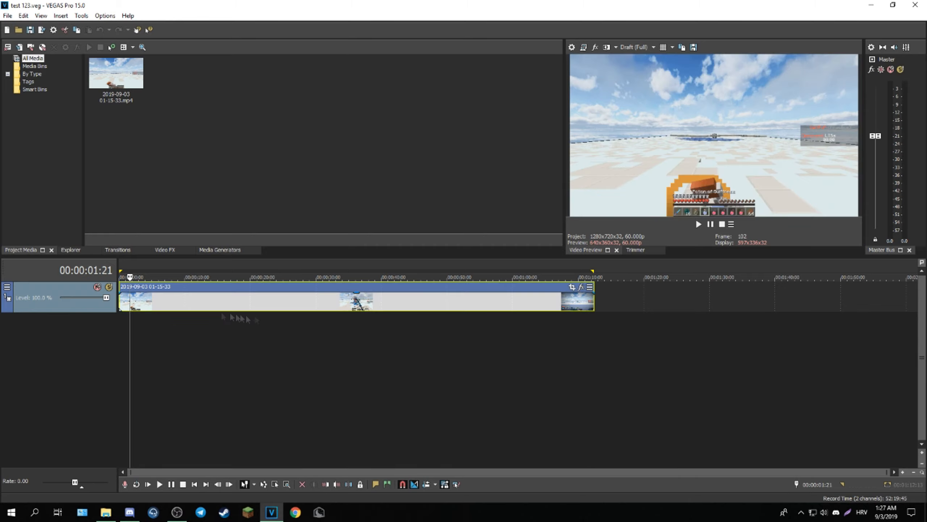
pyautogui.doubleClick(391, 366)
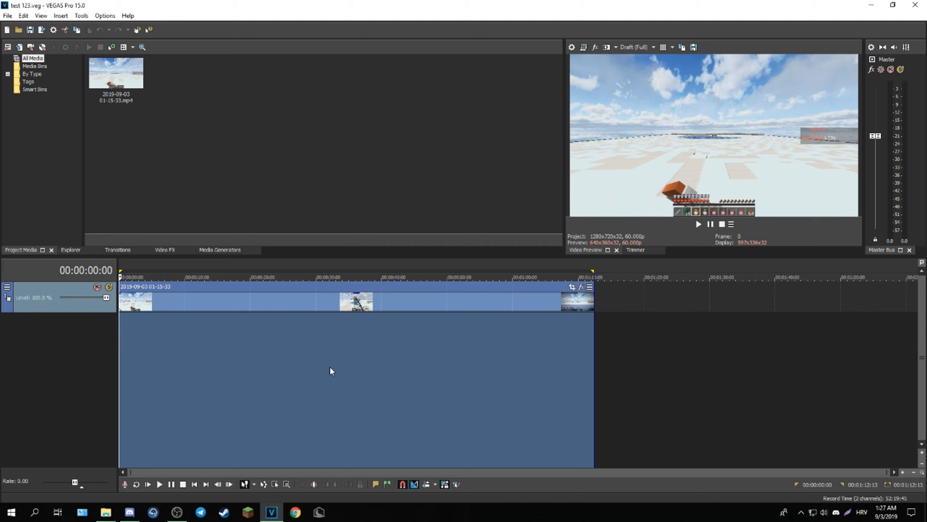
pyautogui.click(121, 299)
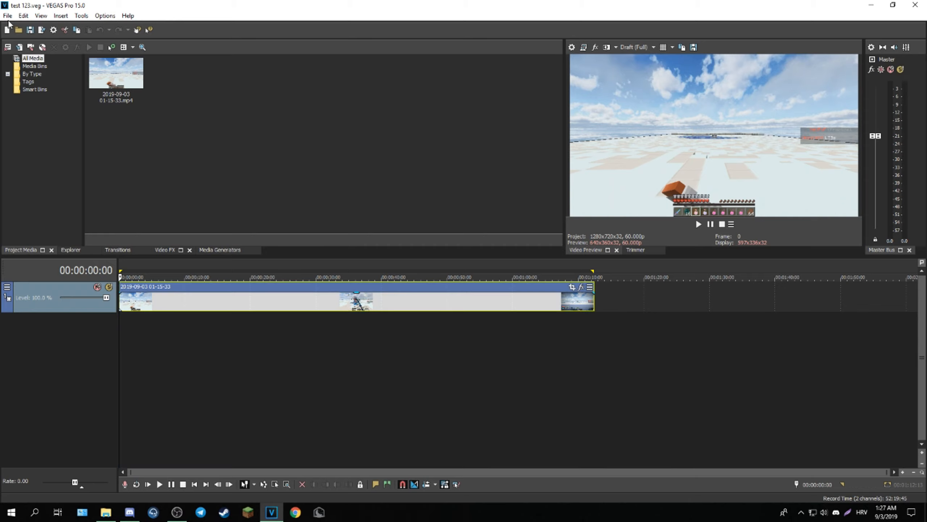
# - Start the Render As command for the test 123 project
pyautogui.click(7, 15)
pyautogui.click(23, 15)
pyautogui.click(7, 15)
pyautogui.click(56, 89)
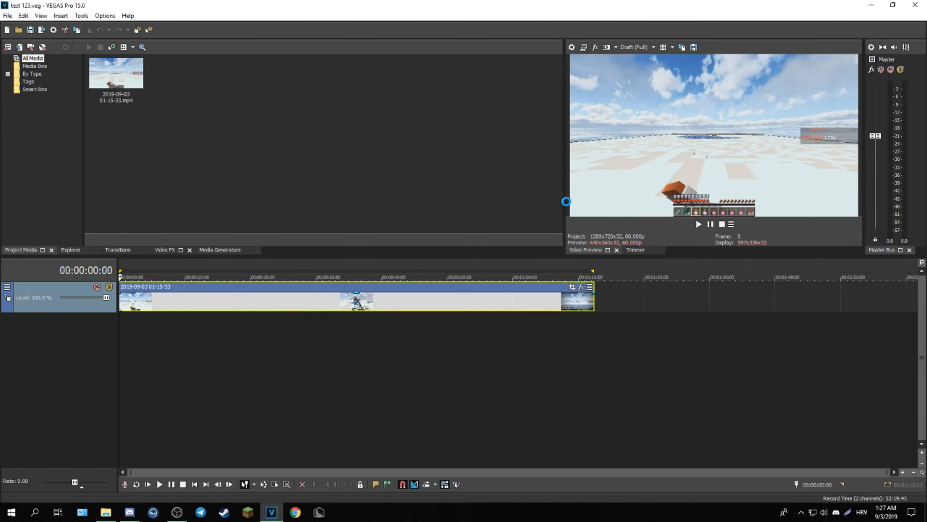